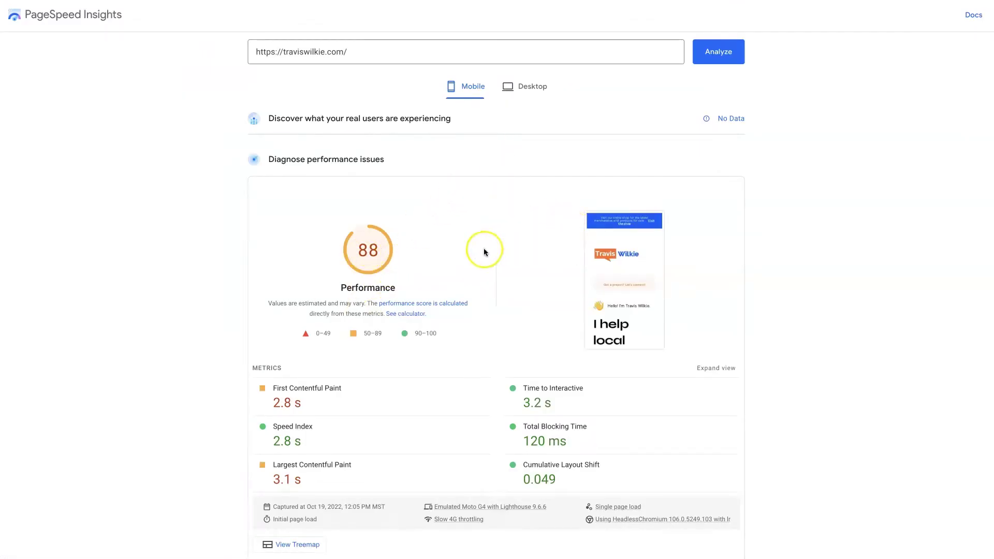
# Step: View the desktop PageSpeed performance results, then return to the mobile results
pyautogui.click(536, 86)
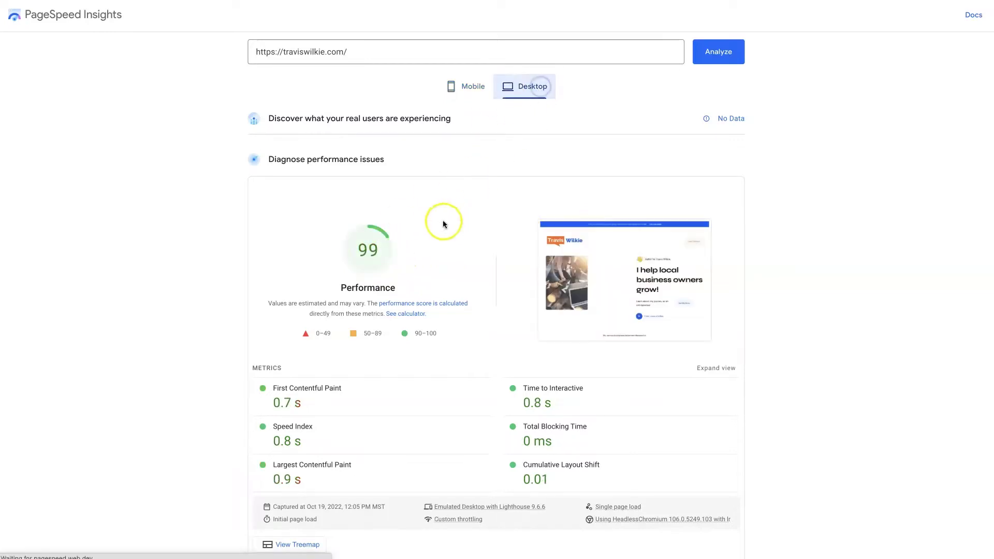
pyautogui.click(472, 90)
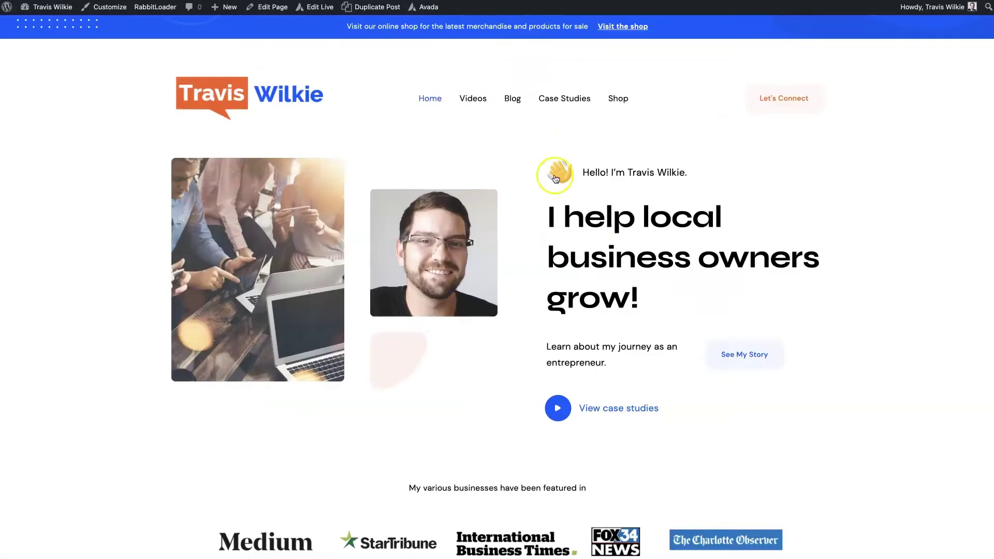
pyautogui.scroll(-3, 745, 147)
pyautogui.scroll(3, 744, 147)
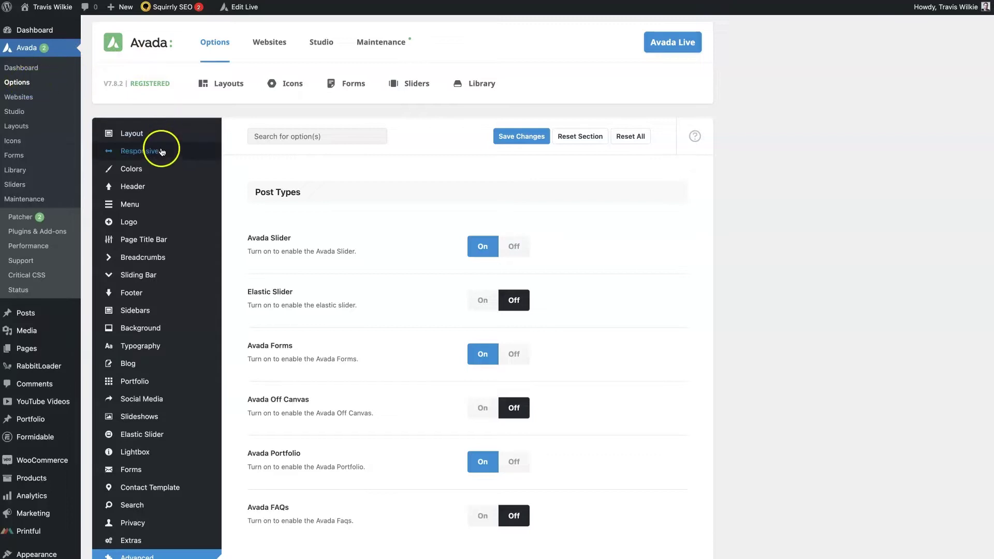
pyautogui.scroll(-2, 156, 156)
pyautogui.scroll(-1, 159, 179)
pyautogui.scroll(-4, 160, 434)
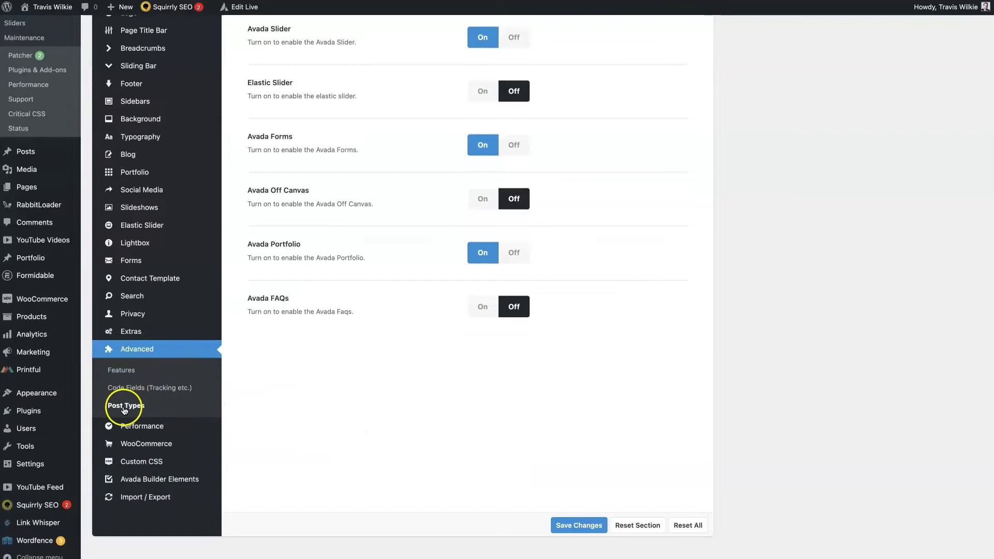
pyautogui.scroll(3, 694, 385)
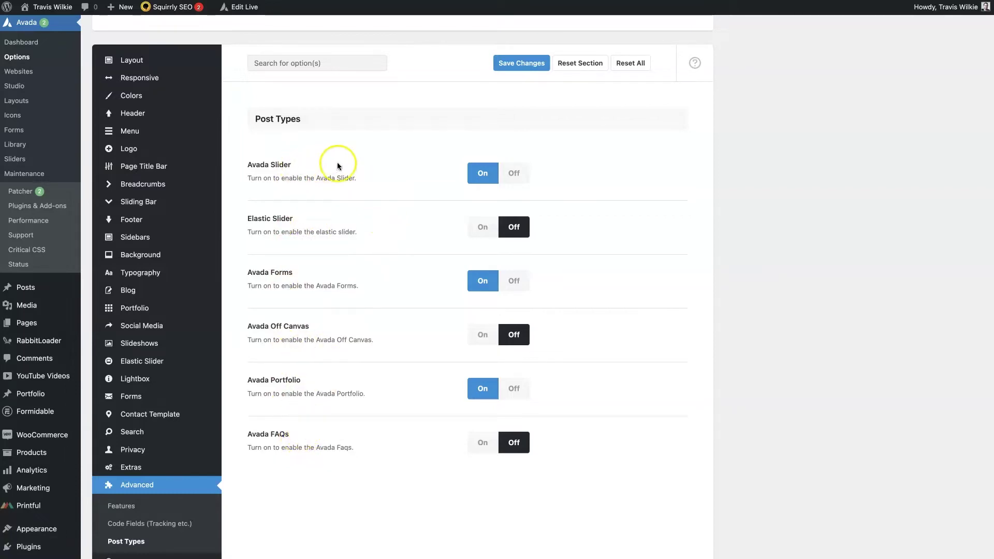
# Step: Turn the Avada Slider post type off and save the settings
pyautogui.click(513, 173)
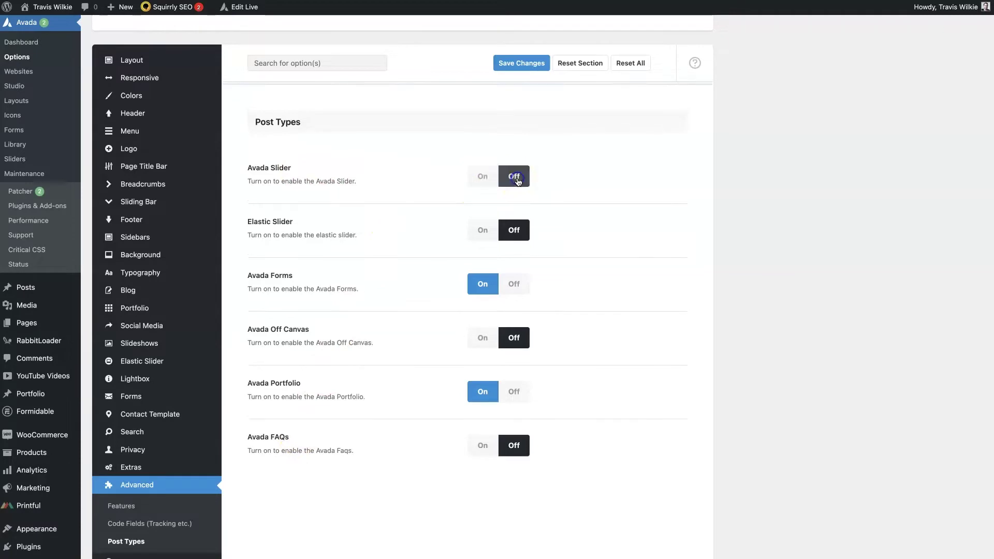
pyautogui.click(535, 64)
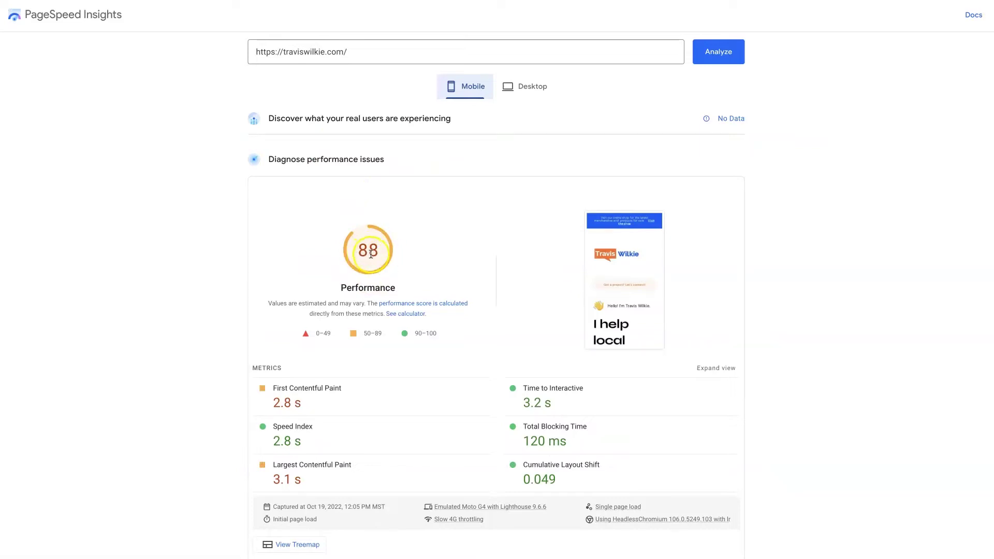
# Step: View the desktop Performance score of 99, then switch back to mobile's 88
pyautogui.click(527, 87)
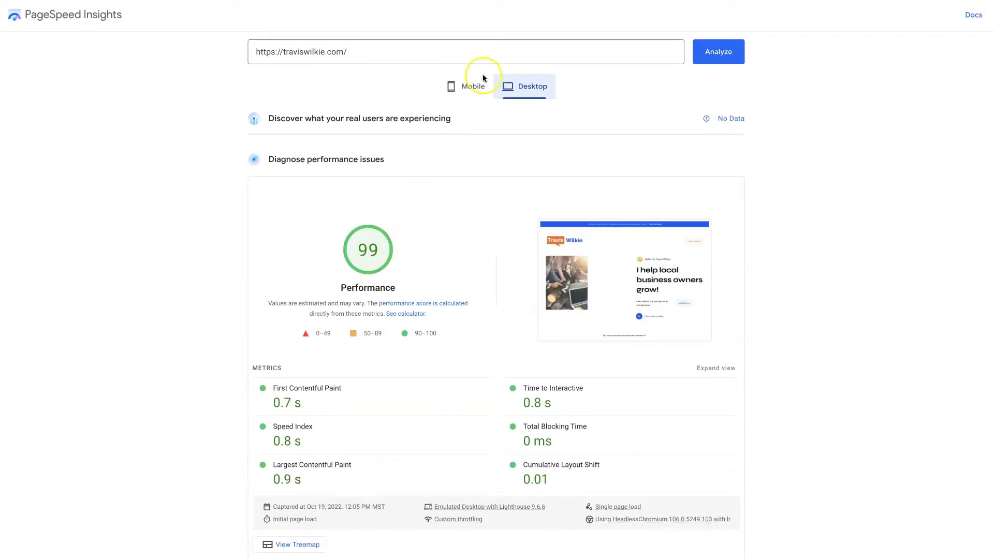
pyautogui.click(471, 88)
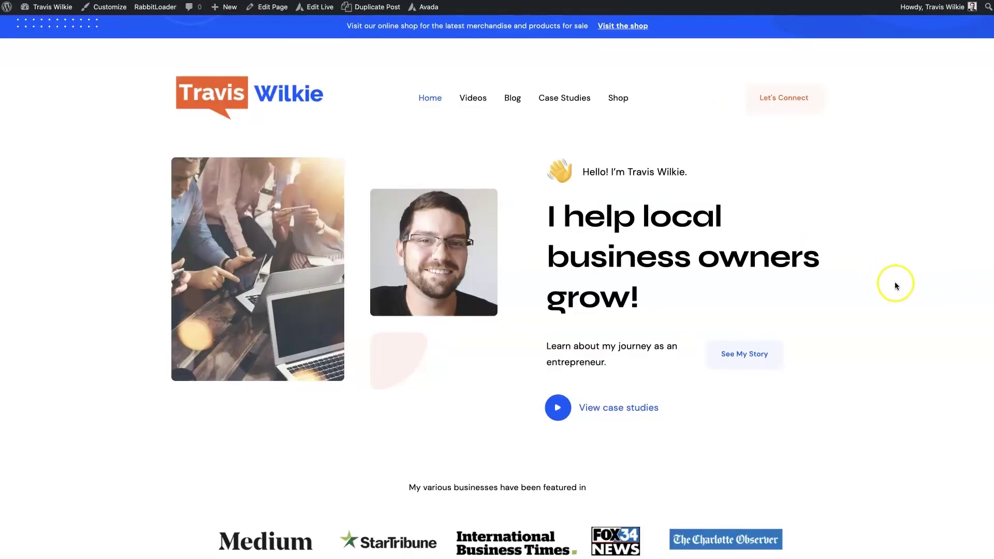
pyautogui.scroll(-3, 895, 286)
pyautogui.scroll(3, 897, 283)
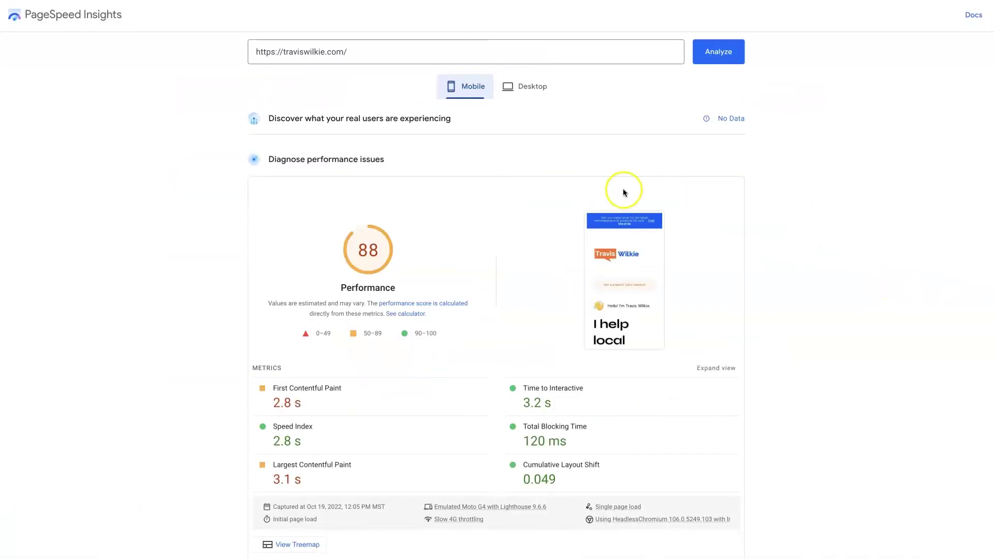
pyautogui.scroll(-1, 622, 189)
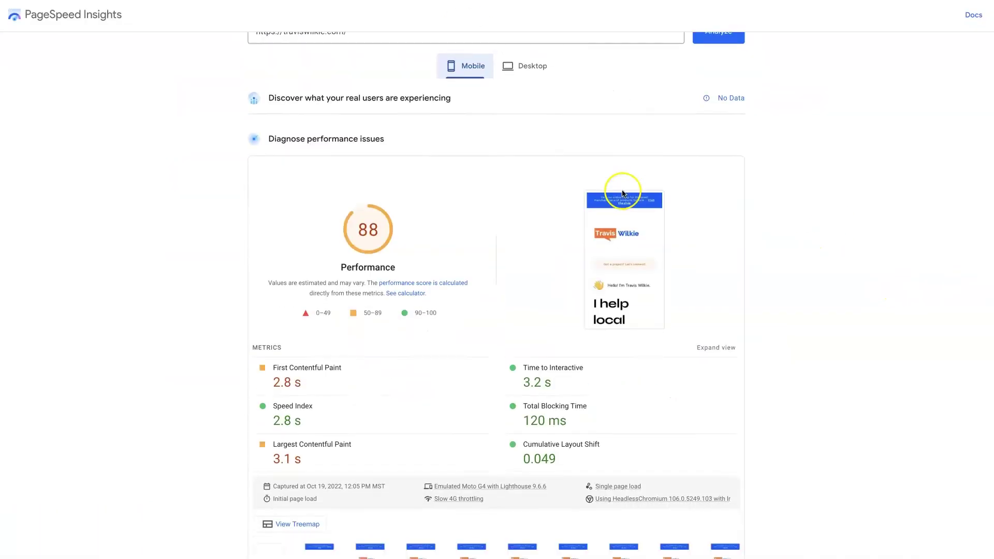
pyautogui.scroll(1, 579, 63)
# Step: Show the desktop performance results in PageSpeed Insights
pyautogui.click(544, 86)
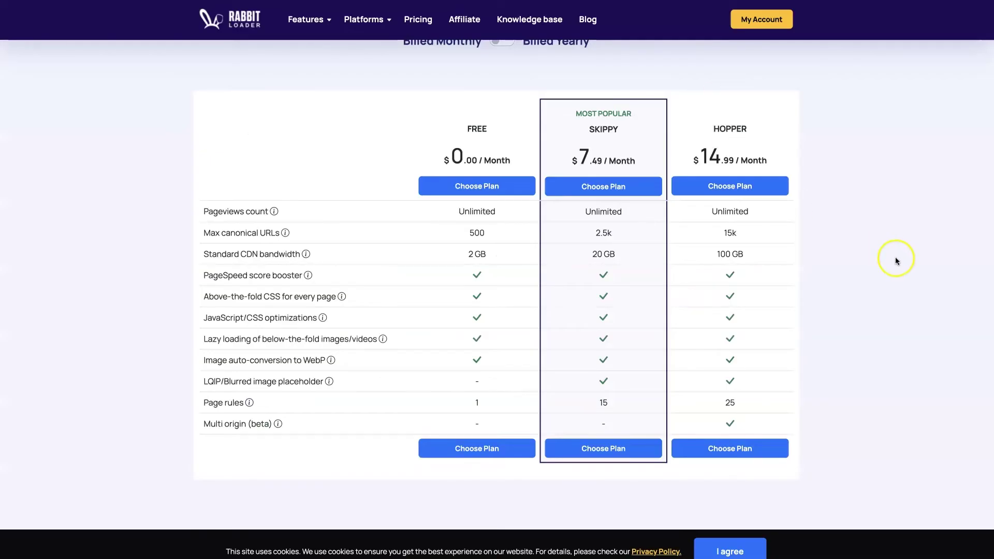
pyautogui.scroll(1, 897, 243)
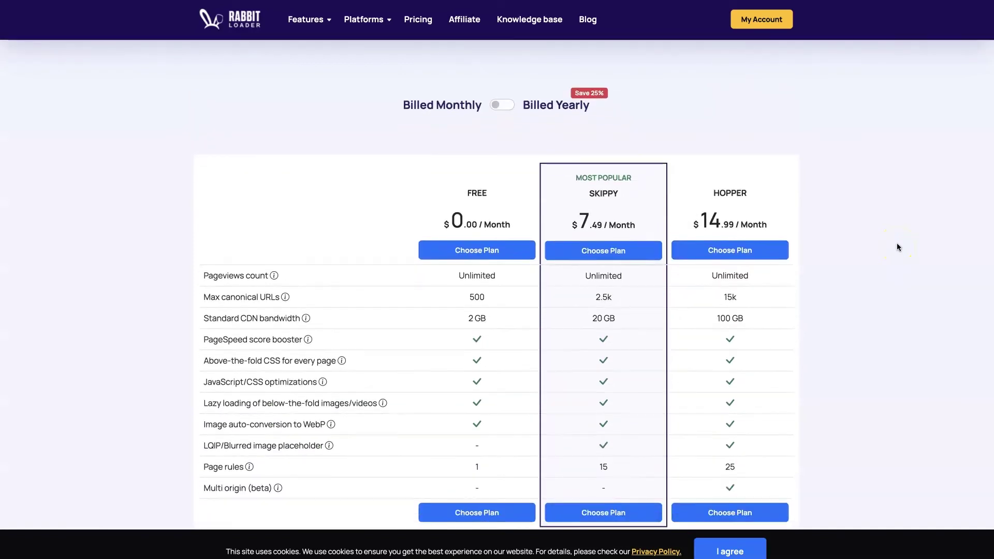
pyautogui.scroll(-1, 897, 247)
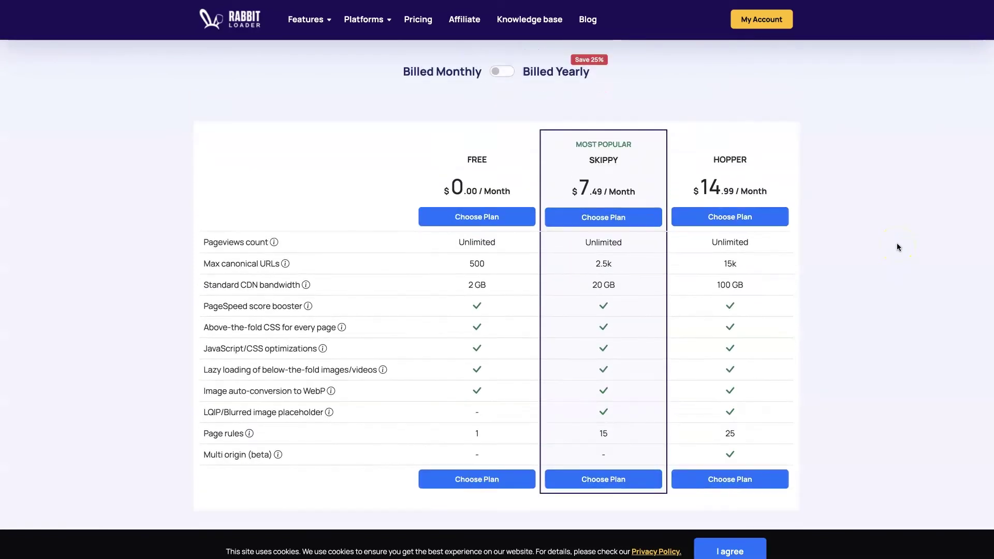
pyautogui.scroll(1, 897, 247)
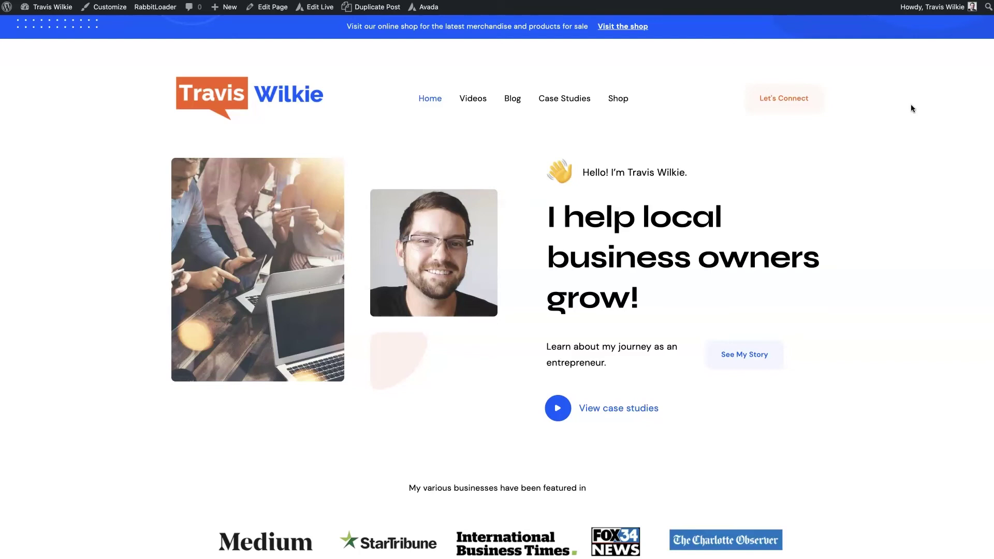
pyautogui.scroll(-1, 895, 359)
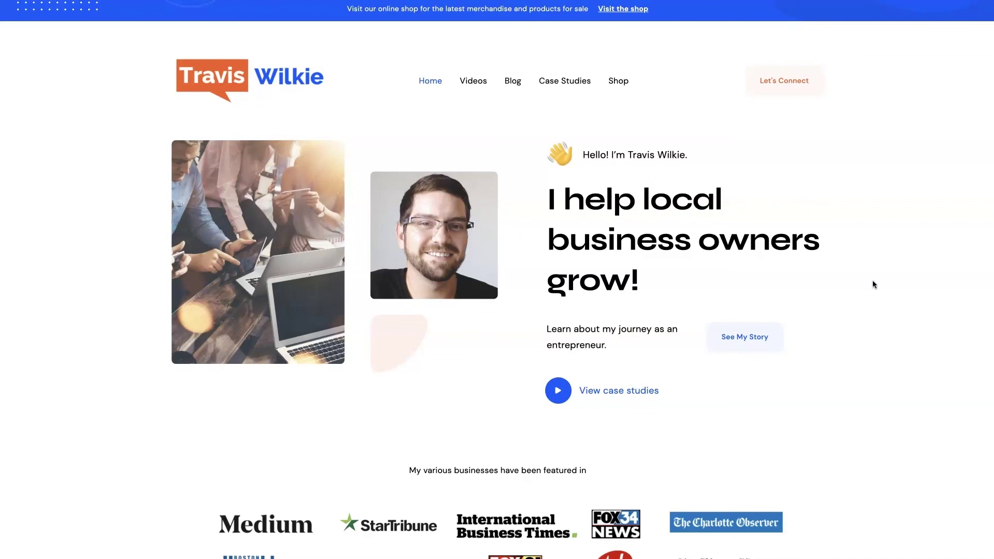
pyautogui.click(812, 95)
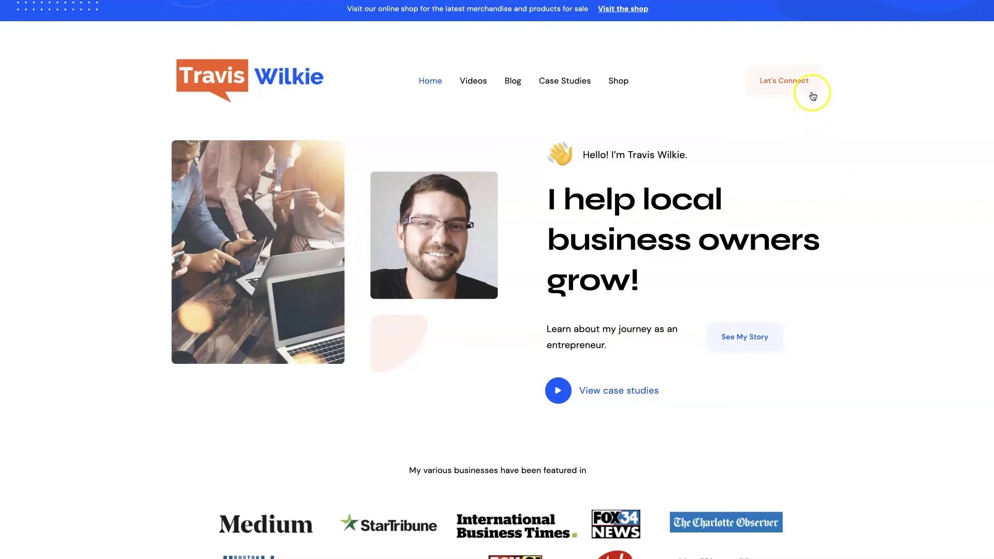